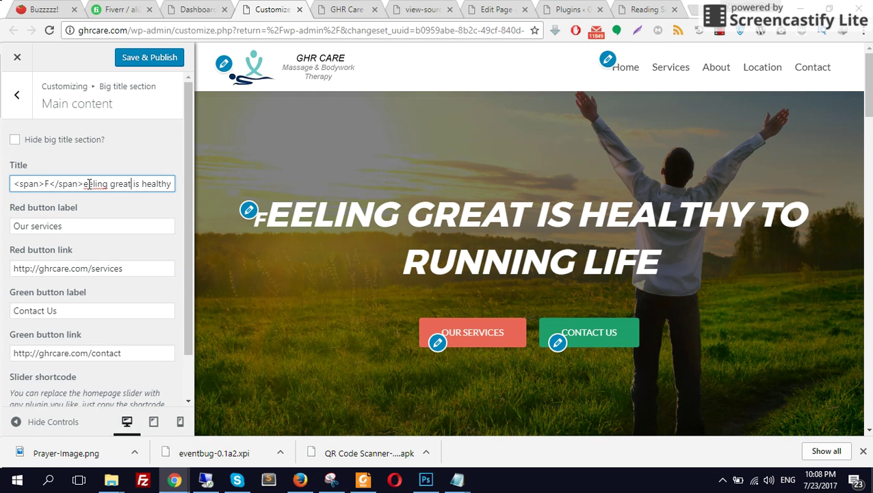
Check the client's messages on the Fiverr order page for the requested title letter colours, and return to the Customizer.
click(119, 9)
scroll(398, 254, up, 3)
scroll(397, 257, up, 3)
scroll(283, 304, down, 2)
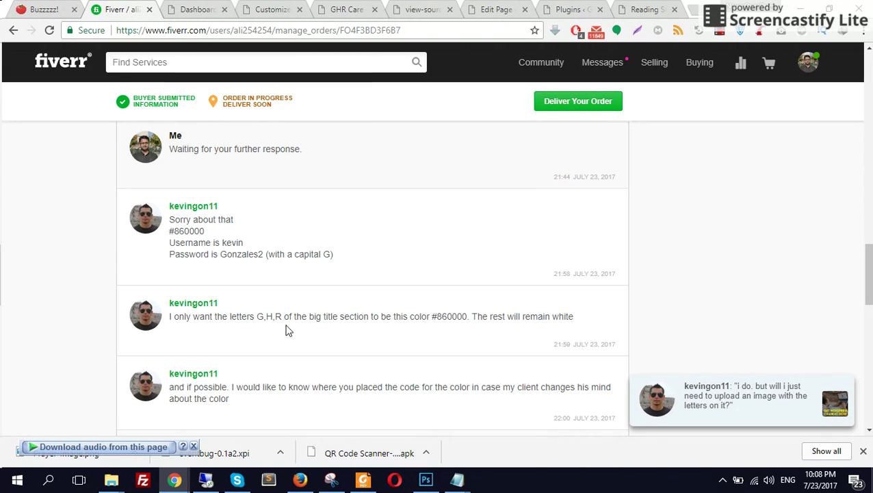
click(198, 8)
click(258, 8)
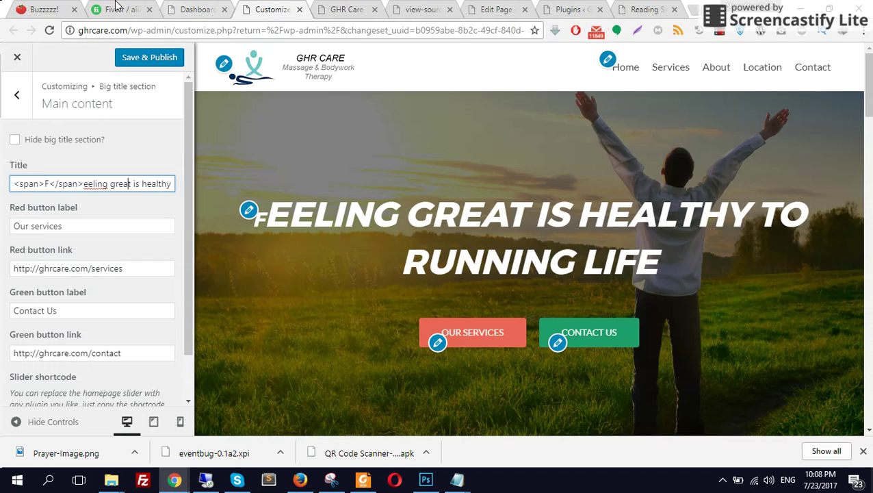
click(118, 8)
click(266, 8)
Remove the span tags around the F in the title so it reads "Feeling great is healthy to running life".
click(50, 182)
click(55, 182)
key(End)
key(Left)
key(Left)
key(Left)
key(Left)
key(Left)
key(Left)
key(Left)
key(Left)
key(Left)
key(Left)
key(Left)
key(Left)
key(Left)
key(Left)
key(Left)
key(Left)
key(Left)
key(Left)
key(Left)
key(Left)
key(shift+Right)
key(shift+Right)
key(shift+Right)
key(shift+Right)
key(shift+Right)
key(shift+Right)
key(shift+Right)
key(ctrl+c)
key(Delete)
key(Right)
key(Right)
key(Right)
key(Right)
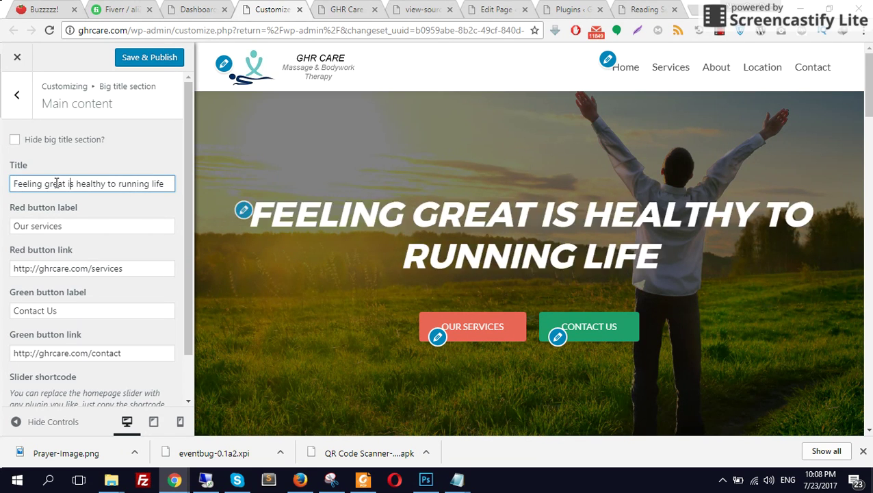
Replace the g of "great" in the title with an opening <span> tag.
key(shift+Left)
key(ctrl+v)
click(56, 184)
key(BackSpace)
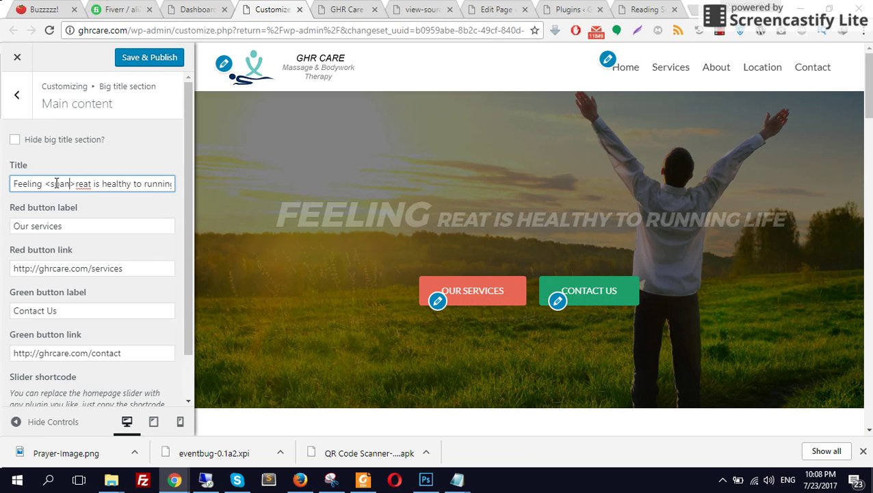
right_click(57, 185)
click(56, 184)
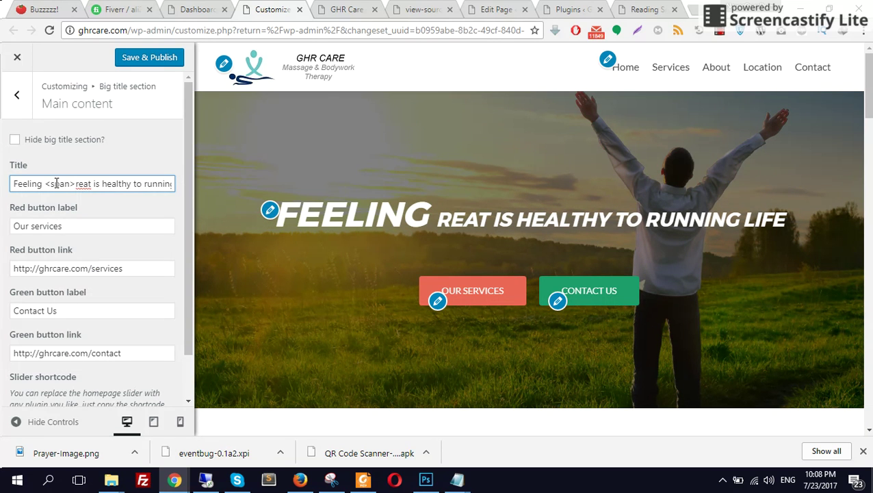
Give the span tag class="s-c" and follow it with a capital G and a closing </span> before "reat".
text(cls)
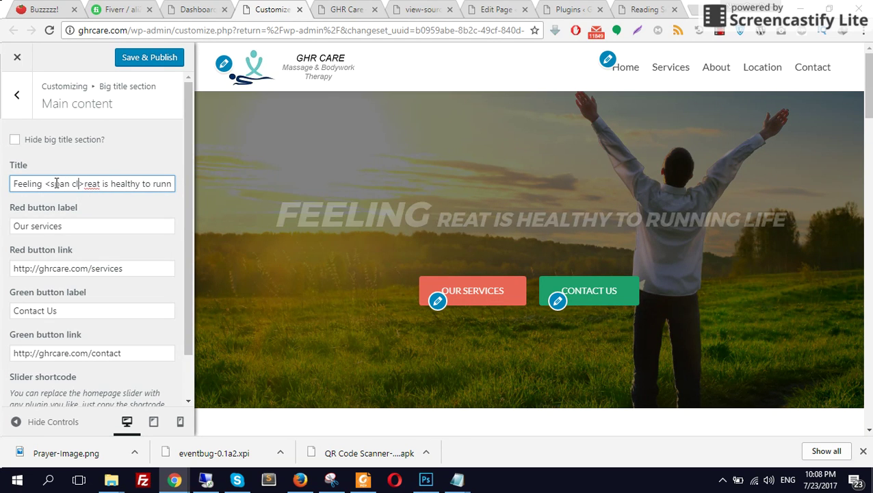
text(ss="")
key(Left)
text(specil)
key(BackSpace)
key(BackSpace)
key(BackSpace)
key(BackSpace)
key(BackSpace)
text(-c">)
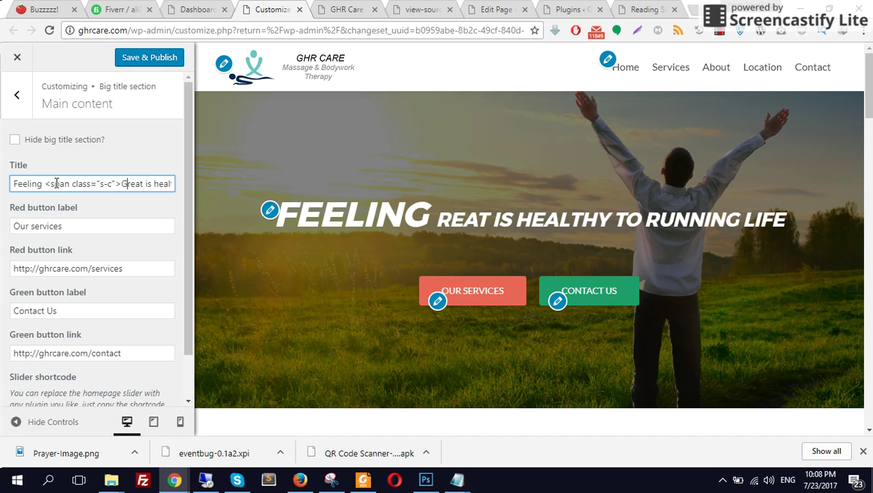
text(G</s)
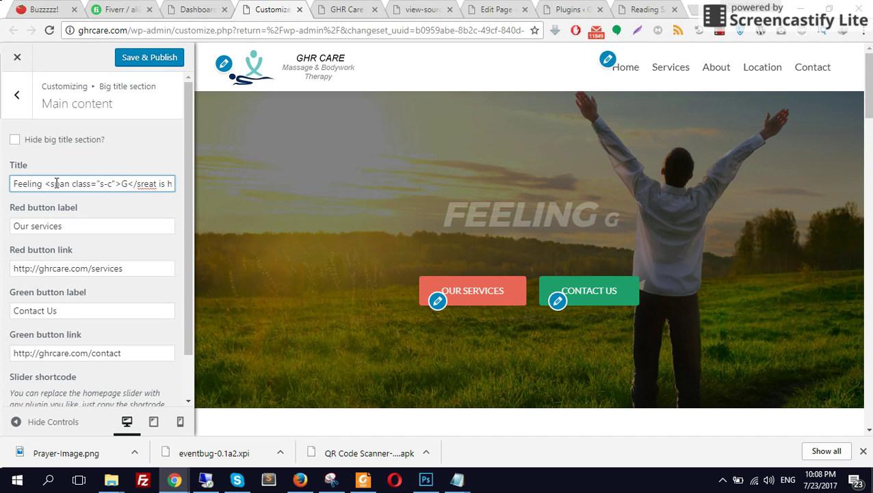
text(pan>)
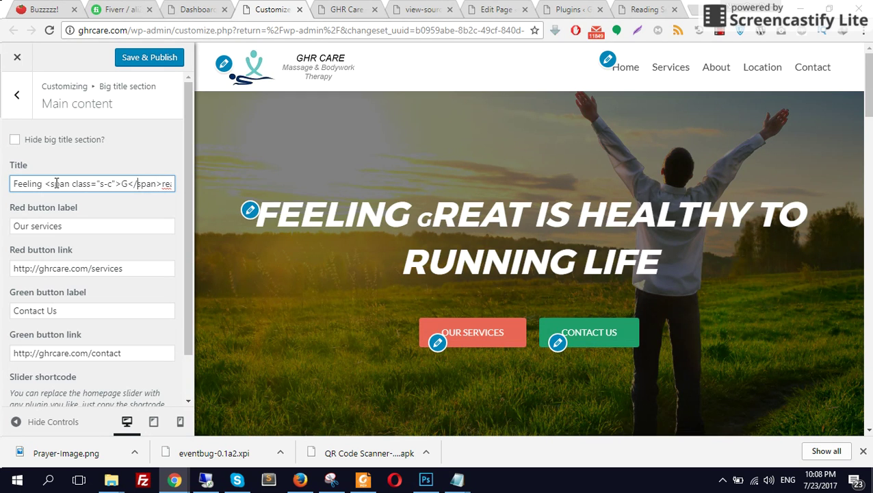
Copy the opening <span class="s-c"> tag and paste it directly before "healthy" in the title.
key(shift+Left)
key(shift+Left)
key(shift+Left)
key(shift+Left)
key(shift+Left)
key(shift+Left)
key(shift+Left)
key(shift+Left)
key(shift+Left)
key(shift+Left)
key(shift+Left)
key(shift+Left)
key(shift+Left)
key(shift+Left)
key(shift+Left)
key(shift+Left)
key(ctrl+c)
key(Right)
key(Right)
key(Right)
key(Right)
key(Right)
key(Right)
key(Right)
key(Right)
key(Right)
key(Right)
key(Right)
key(Right)
key(Right)
key(Right)
key(Right)
key(Right)
key(Right)
key(Right)
key(Right)
key(Right)
key(Right)
key(Right)
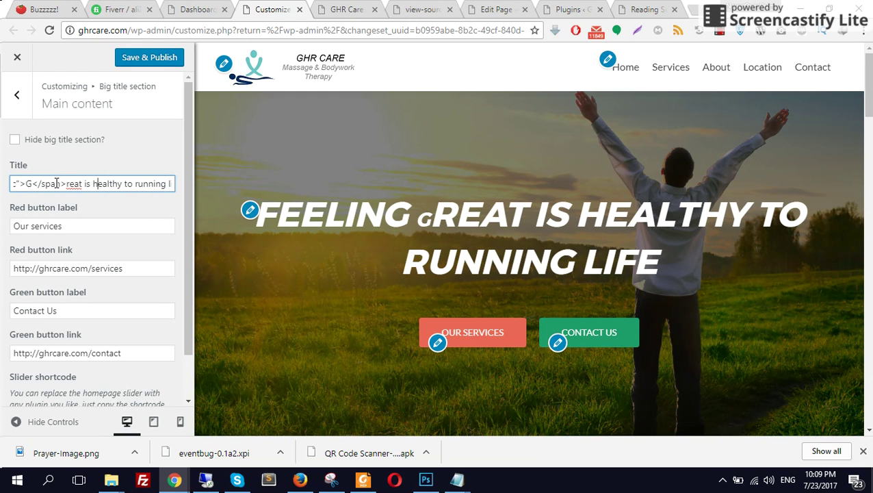
key(ctrl+v)
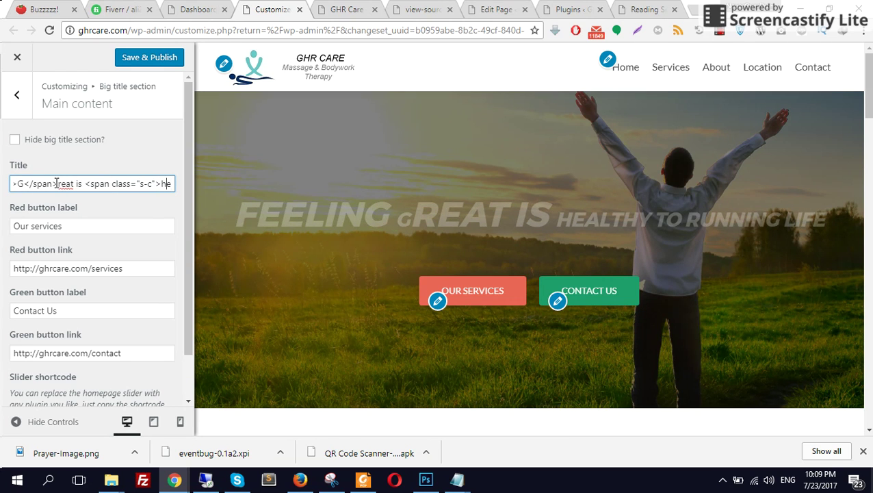
Close the span after the h of "healthy" with </span>.
text(</span<ealthy to run)
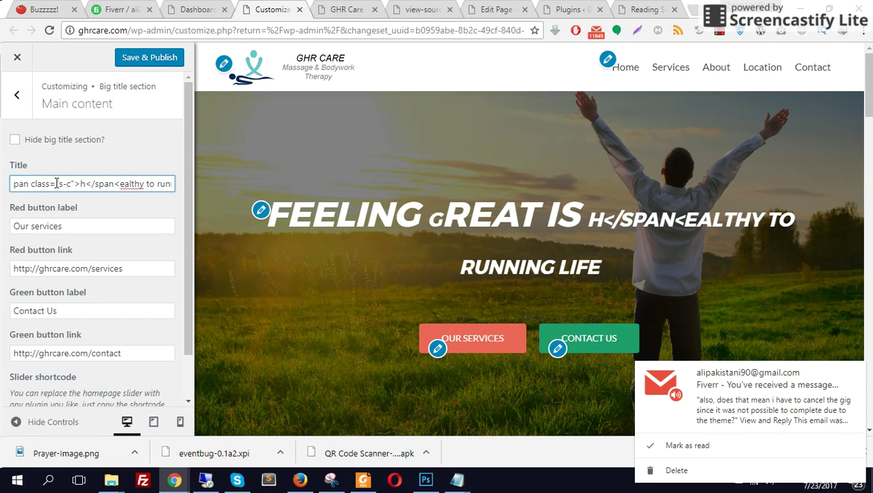
key(Right)
key(Right)
key(Right)
key(Right)
key(Right)
key(Right)
key(Right)
key(Right)
key(Right)
key(Right)
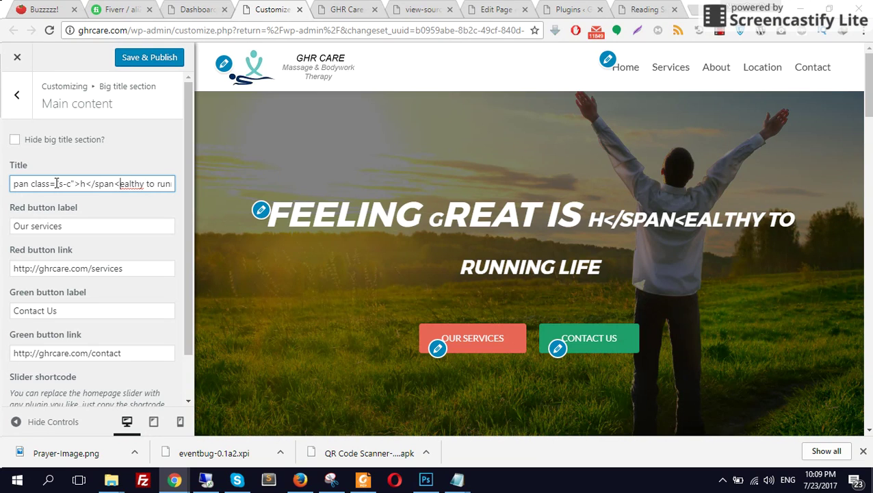
key(BackSpace)
text(>)
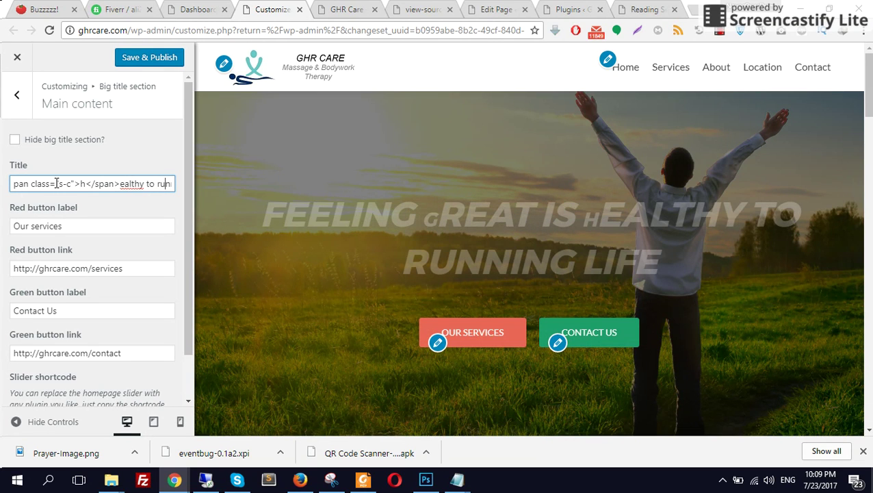
Wrap the r of "running" in the title in <span class="s-c"> and </span> tags.
key(Right)
key(Right)
key(Right)
key(Right)
key(Right)
key(Right)
key(Right)
key(Right)
key(Right)
key(Right)
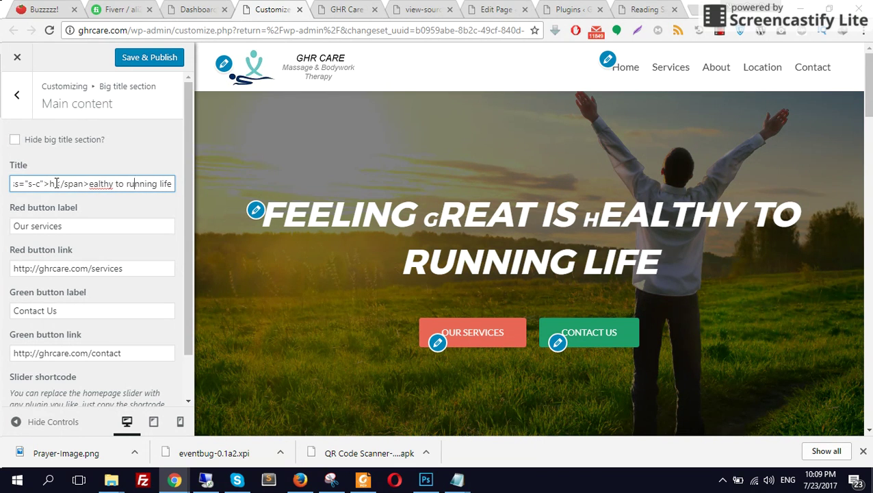
key(ctrl+v)
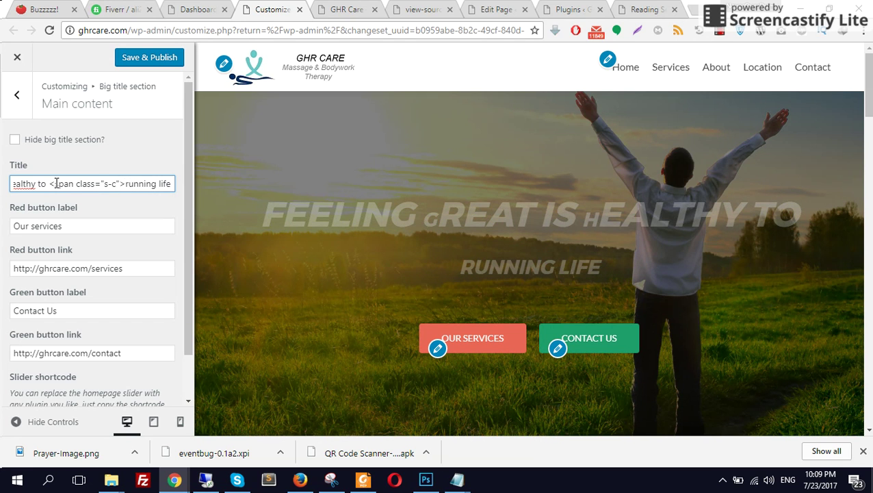
key(Right)
text(>)
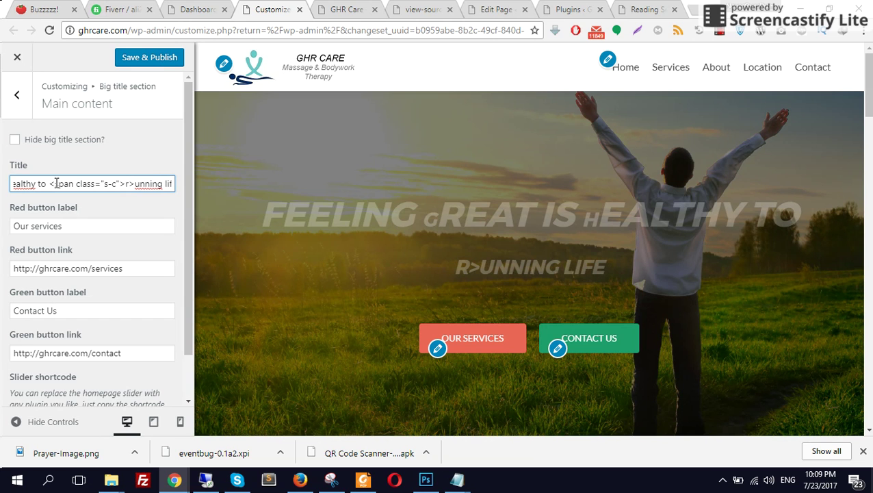
key(Left)
text(span)
key(Left)
text(</)
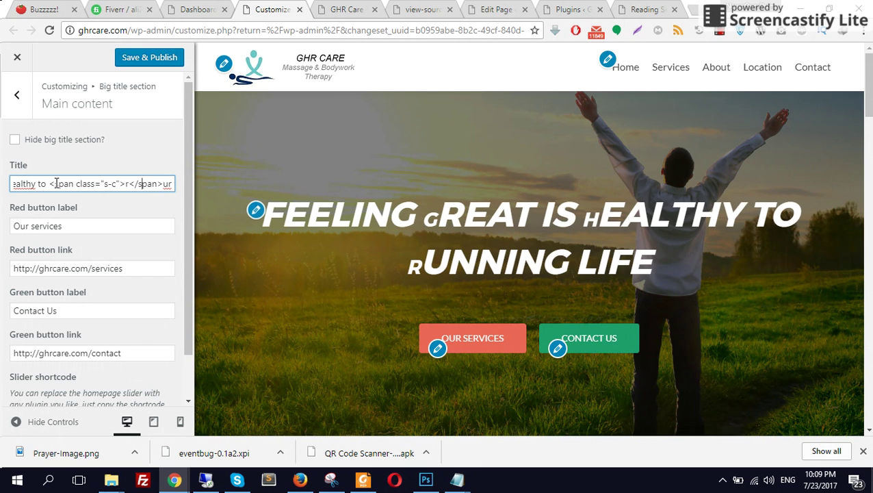
Leave the big title section's main content settings and open the theme's Additional CSS.
drag(117, 182, 103, 184)
scroll(124, 191, down, 1)
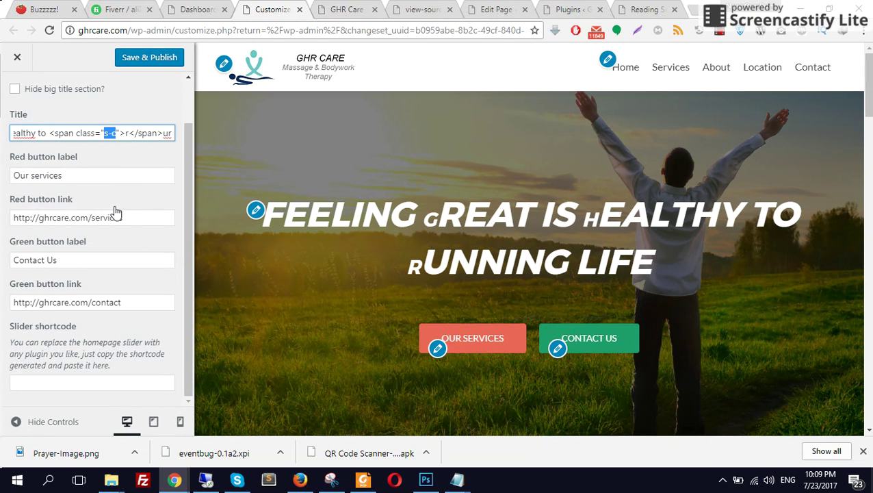
scroll(92, 374, up, 1)
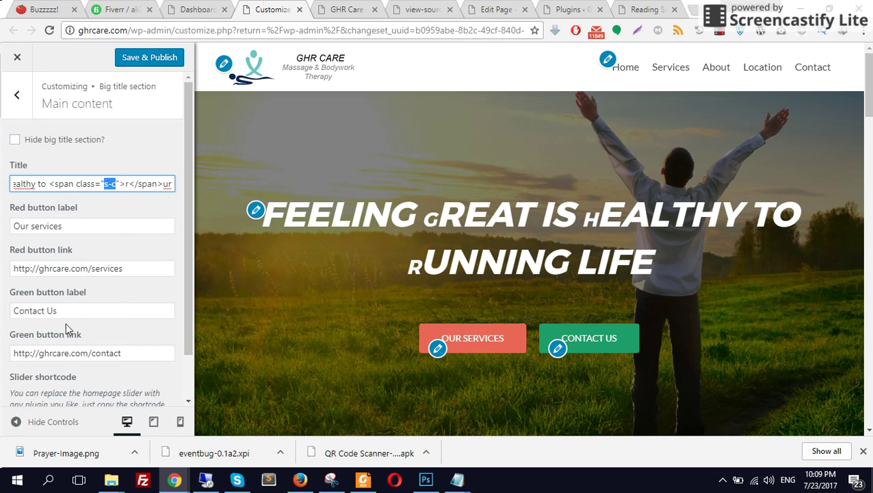
click(17, 94)
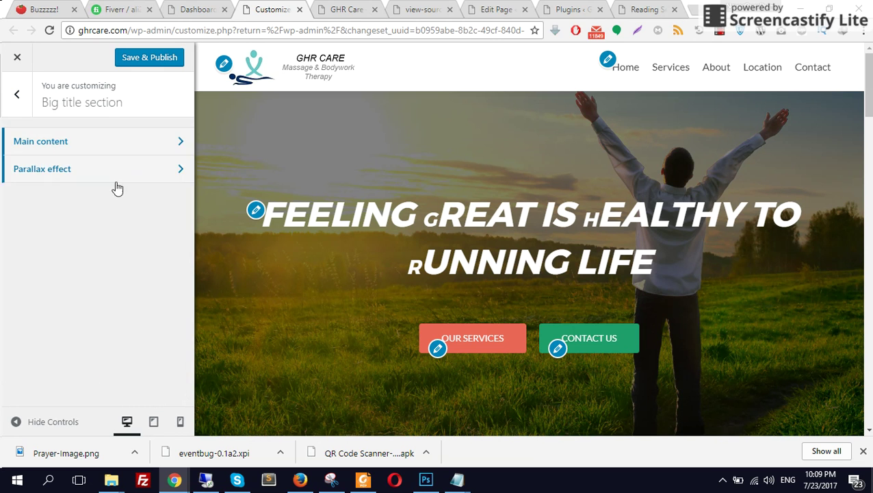
click(19, 98)
scroll(109, 280, down, 3)
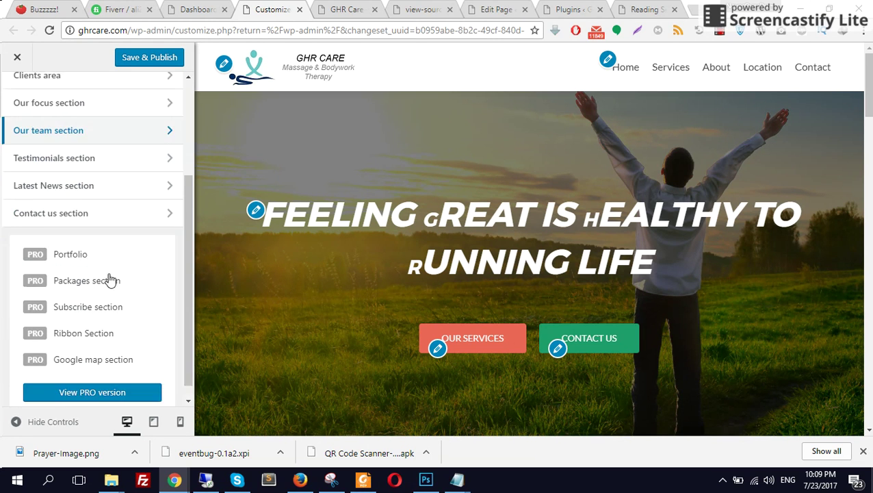
scroll(115, 267, up, 3)
scroll(121, 220, down, 3)
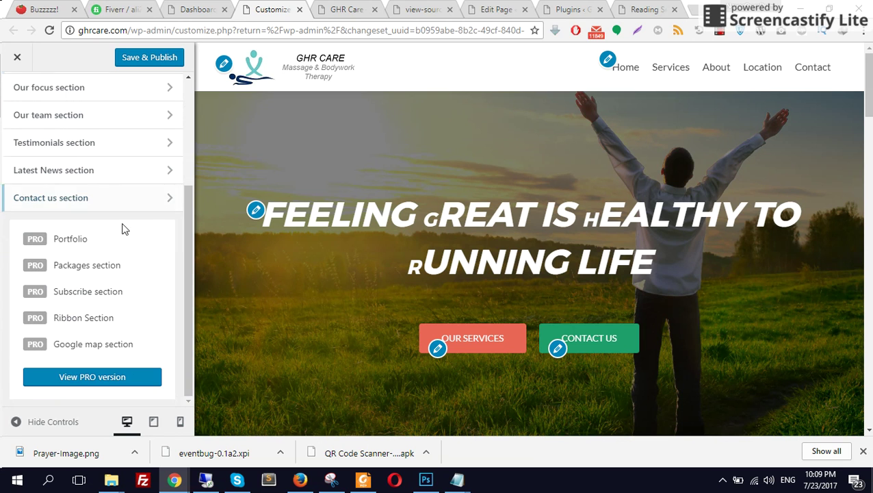
scroll(123, 208, up, 3)
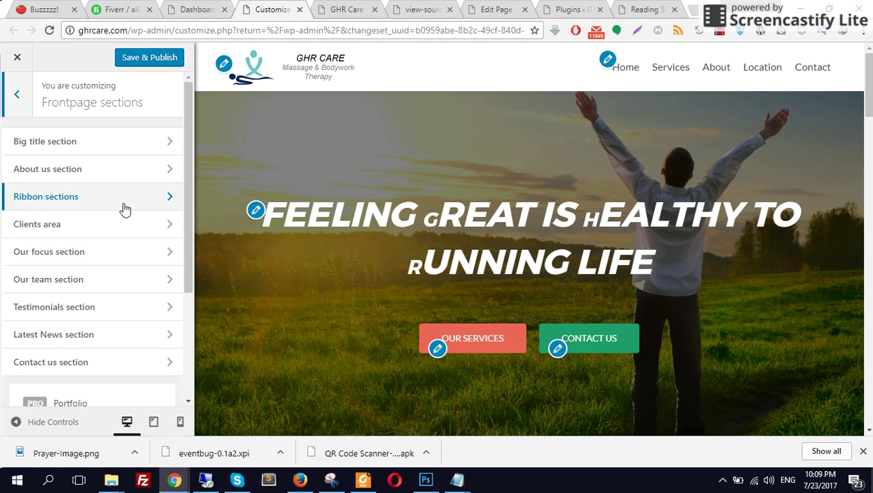
click(11, 103)
scroll(101, 229, down, 2)
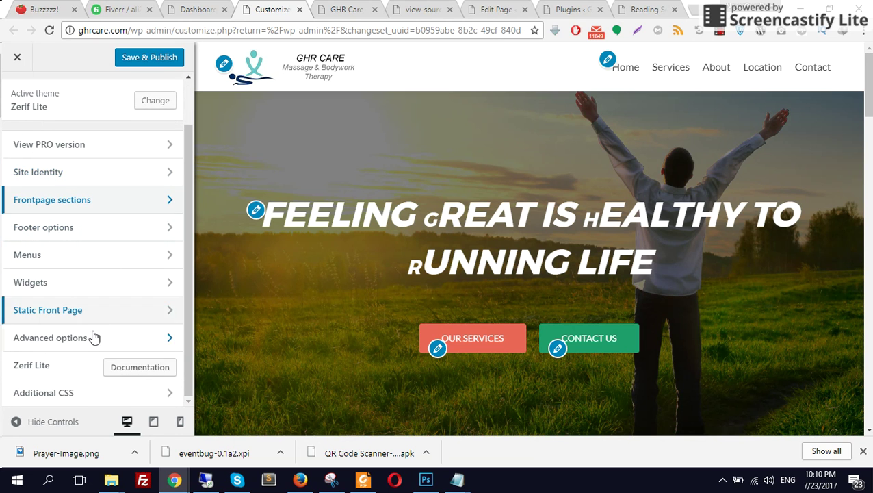
click(94, 391)
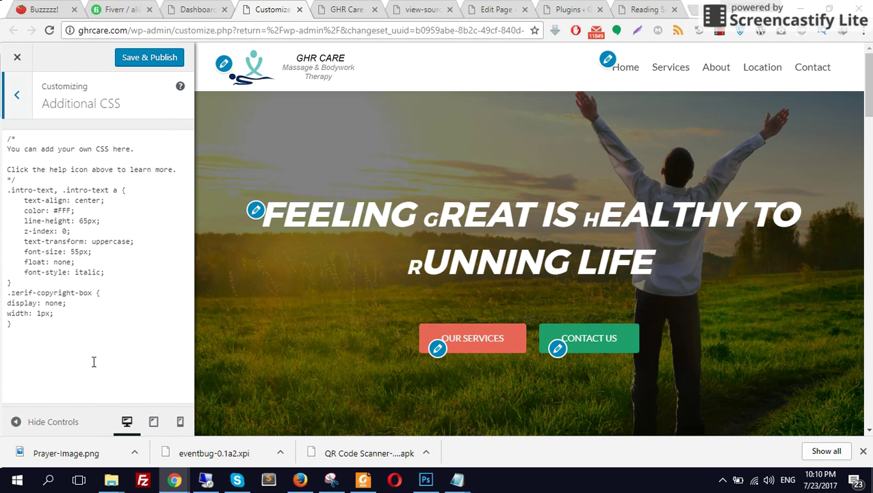
Add a .s-c rule with color:#86000 at the end of the additional CSS.
text(.s-c{)
key(Return)
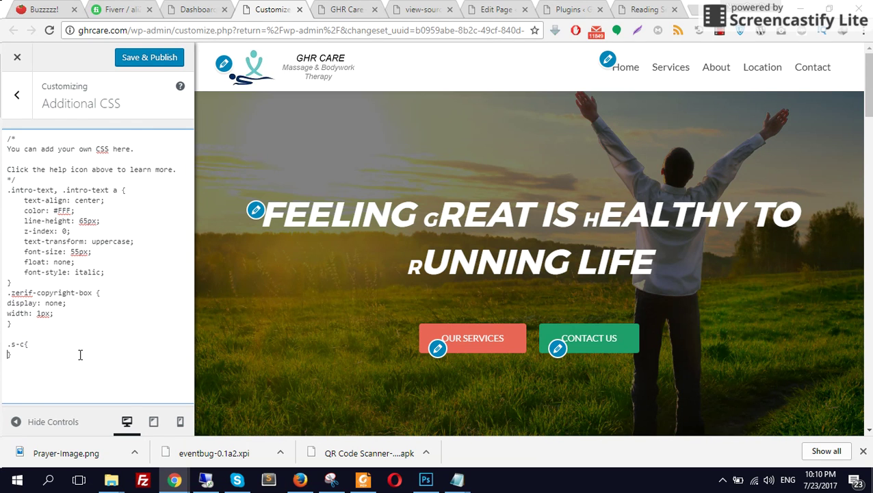
text(color:#86000)
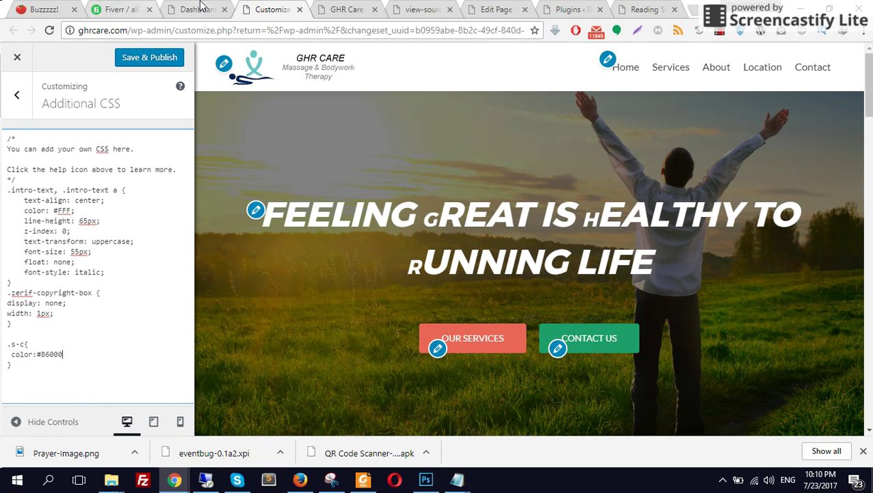
Copy the colour code #860000 from the client's Fiverr message and make it the .s-c rule's color value.
click(118, 10)
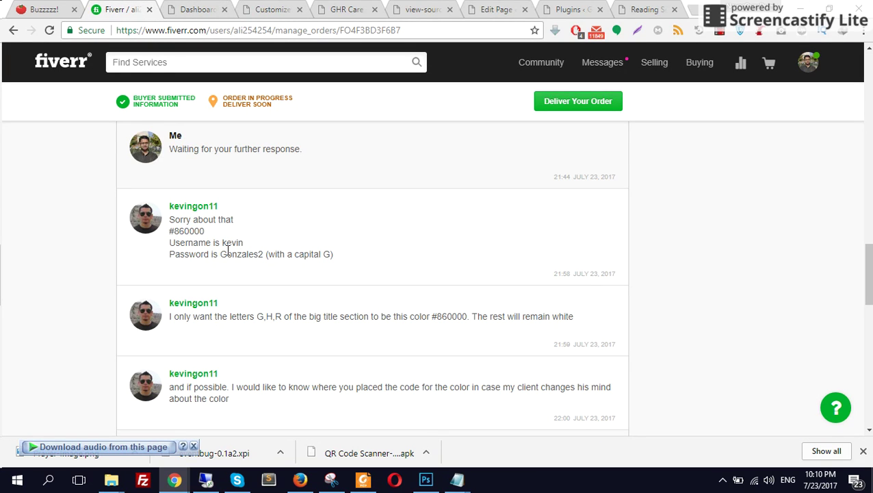
drag(226, 236, 167, 226)
key(ctrl+c)
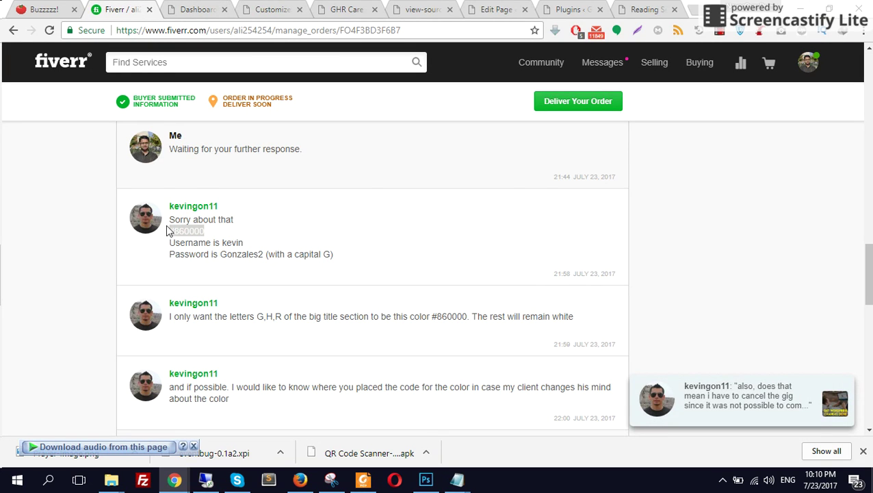
click(411, 9)
click(477, 6)
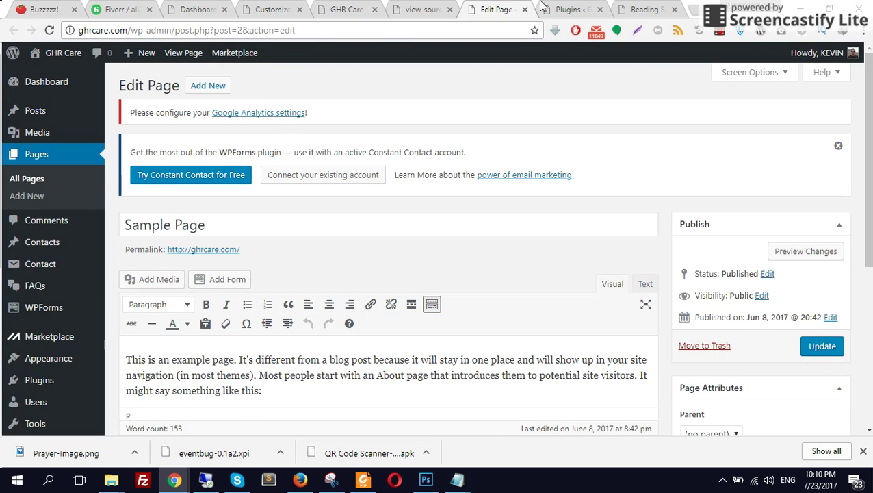
click(574, 8)
click(296, 7)
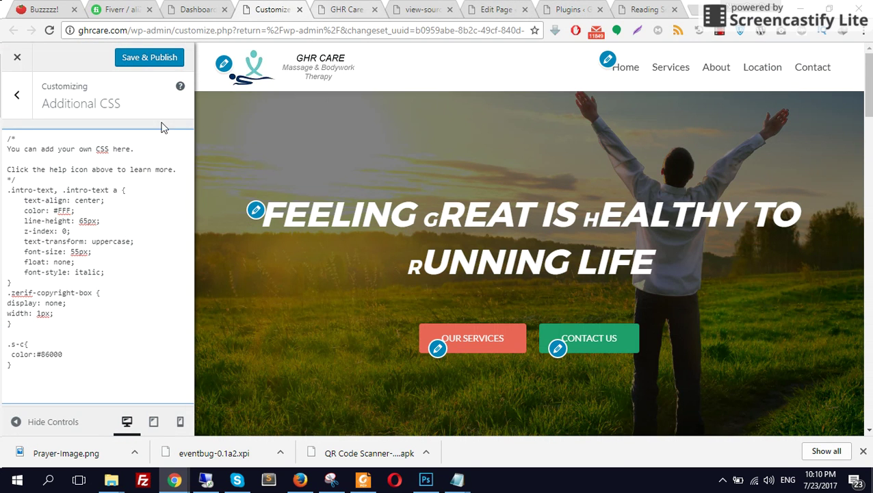
drag(83, 351, 43, 355)
key(ctrl+v)
key(BackSpace)
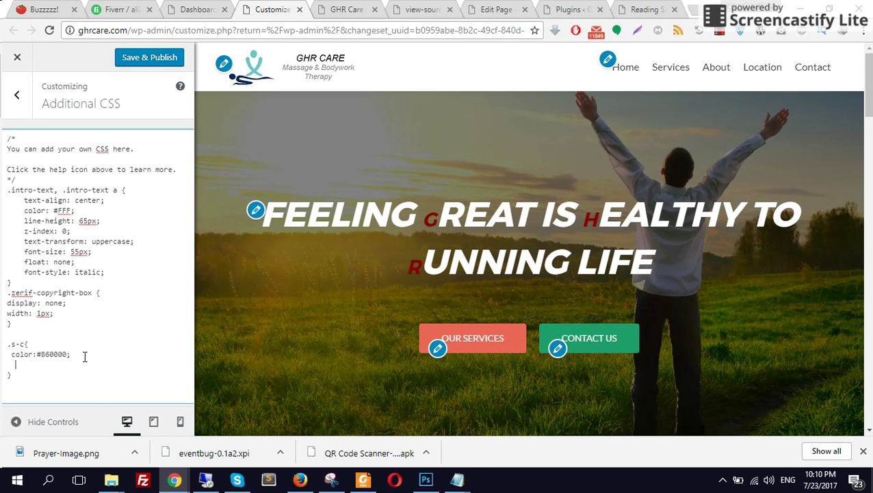
Inspect the big title heading's element and styles in the browser's developer tools.
right_click(320, 204)
click(391, 425)
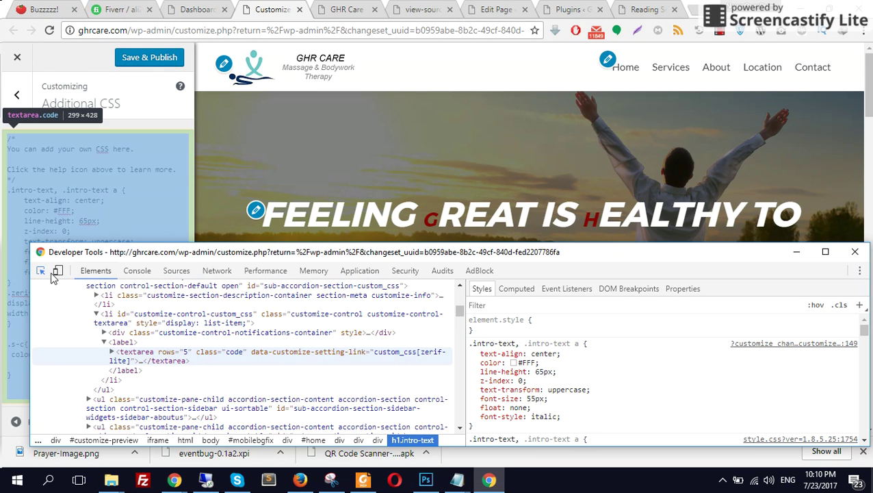
click(277, 217)
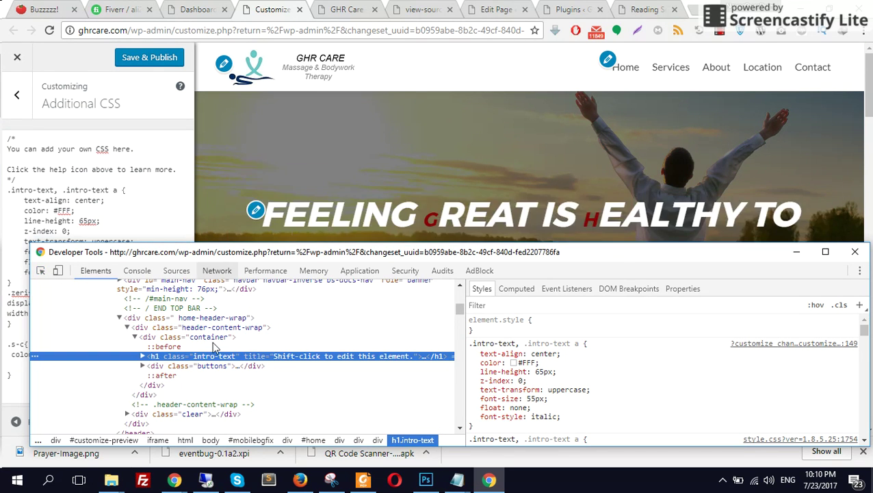
Copy the heading's .intro-text declarations, from text-align: center through font-style: italic, into the .s-c rule below its color:#860000 line.
mouse_move(484, 353)
mouse_down()
mouse_move(588, 402)
mouse_move(543, 419)
mouse_move(602, 411)
mouse_move(560, 419)
mouse_move(460, 352)
mouse_move(480, 353)
mouse_up()
key(ctrl+c)
click(133, 207)
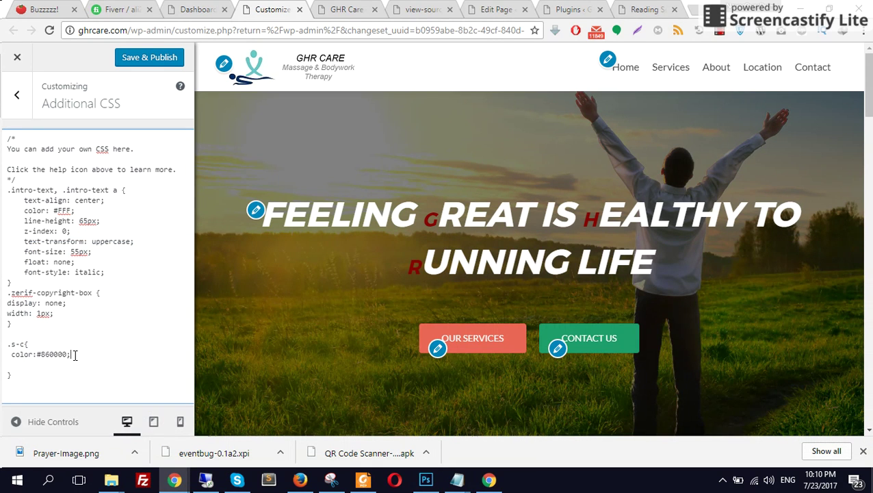
key(ctrl+v)
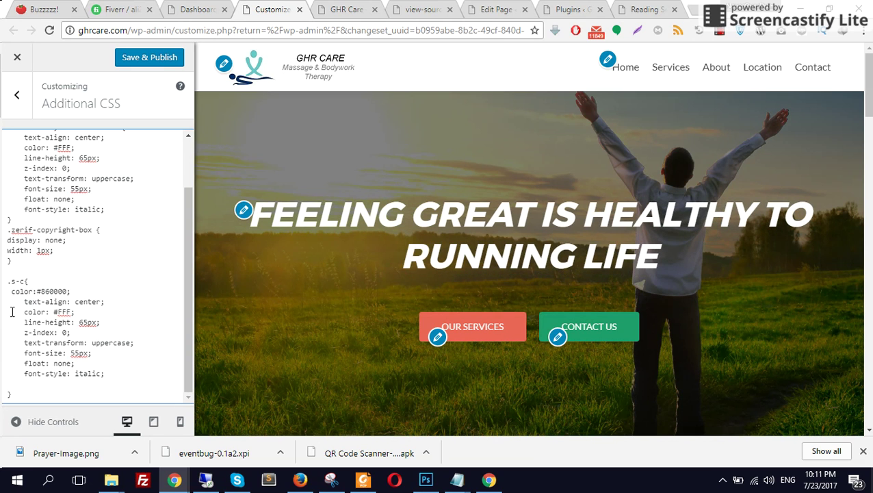
drag(103, 380, 5, 301)
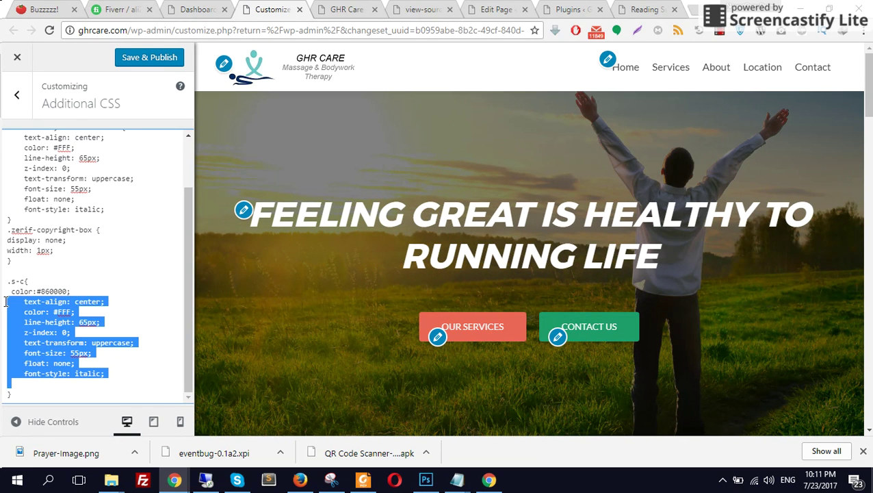
Delete the color: #FFF line from the .s-c rule, then save and publish the customizations.
click(34, 291)
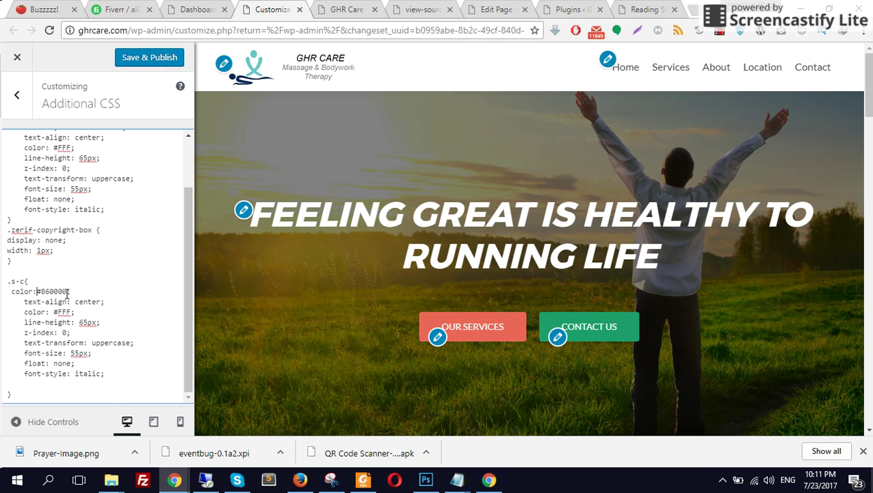
drag(77, 311, 25, 311)
key(BackSpace)
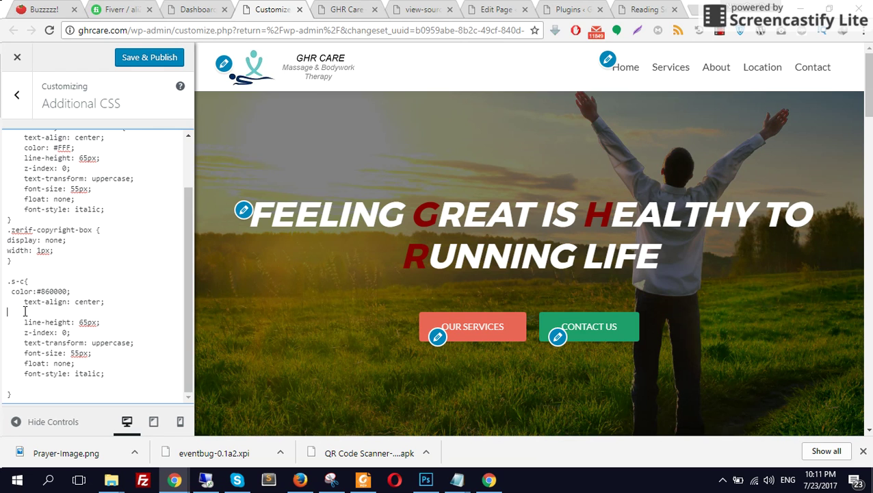
key(BackSpace)
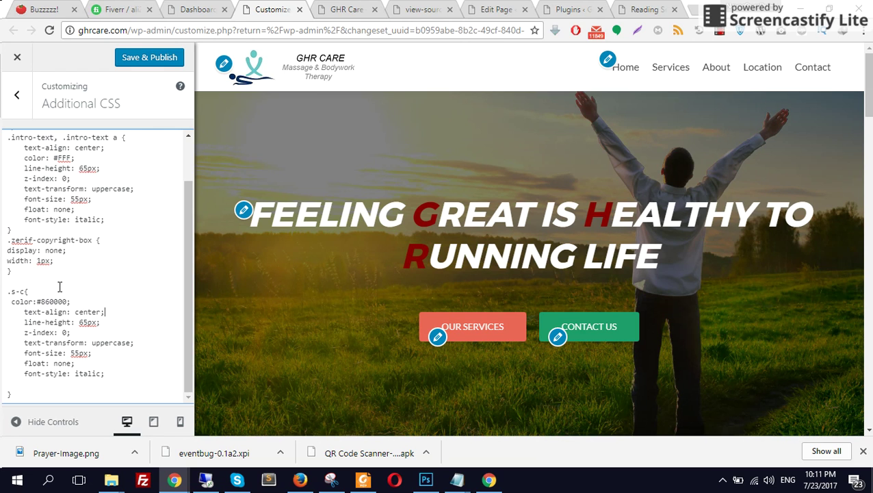
drag(36, 302, 54, 301)
click(149, 60)
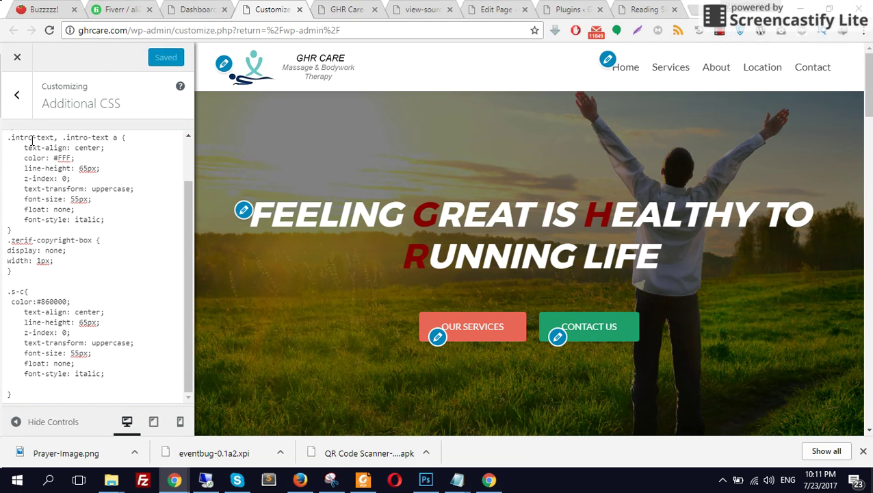
Open the live site ghrcare.com in a new browser tab.
click(124, 33)
drag(127, 32, 24, 34)
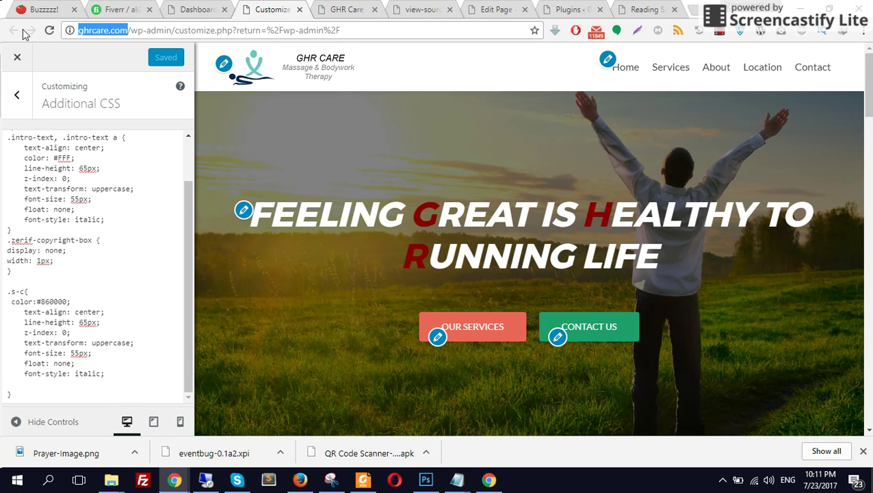
key(alt+Return)
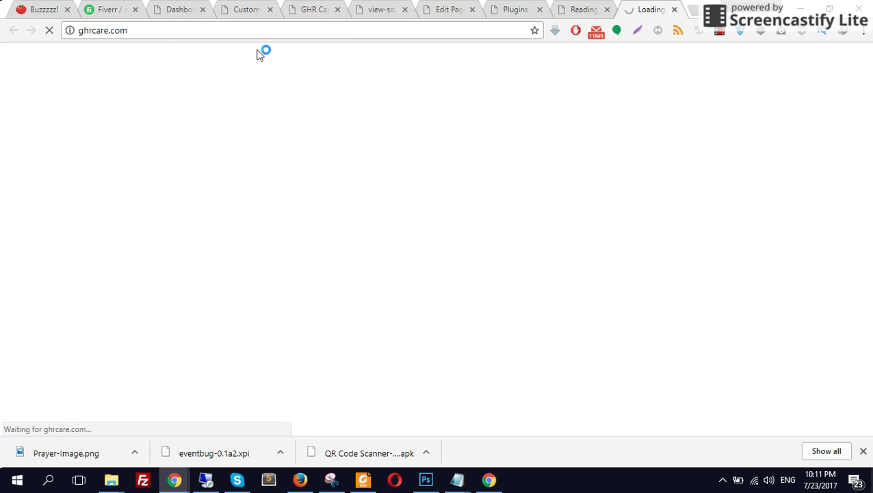